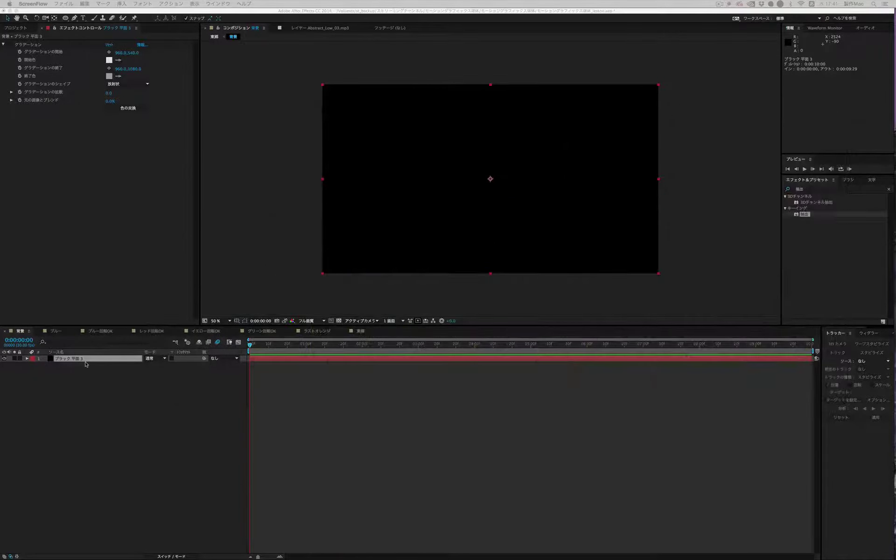
# Enable the Gradient Ramp effect on Black Solid 1 to show a radial grey glow
pyautogui.click(9, 45)
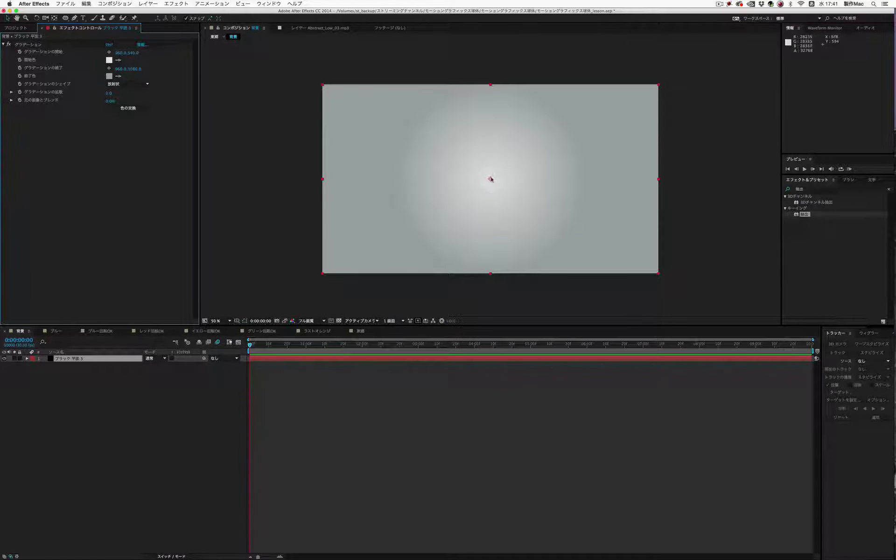
pyautogui.click(159, 4)
# Add a shape layer with a Pen-drawn white diagonal line and hide the gradient background
pyautogui.moveTo(147, 13)
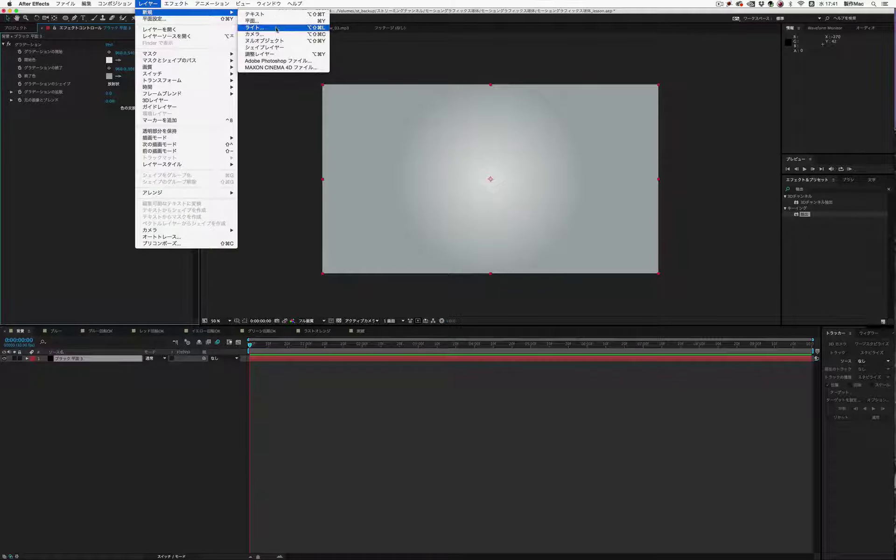
pyautogui.click(282, 47)
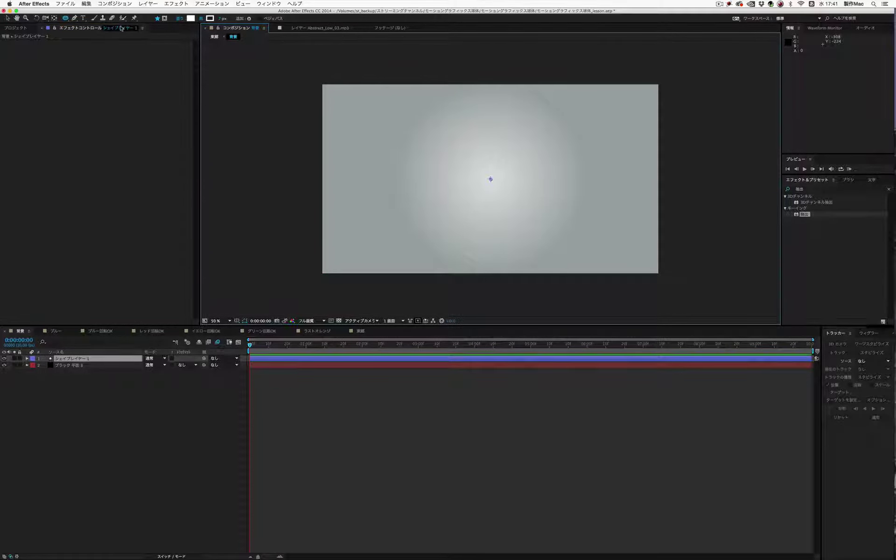
pyautogui.click(75, 18)
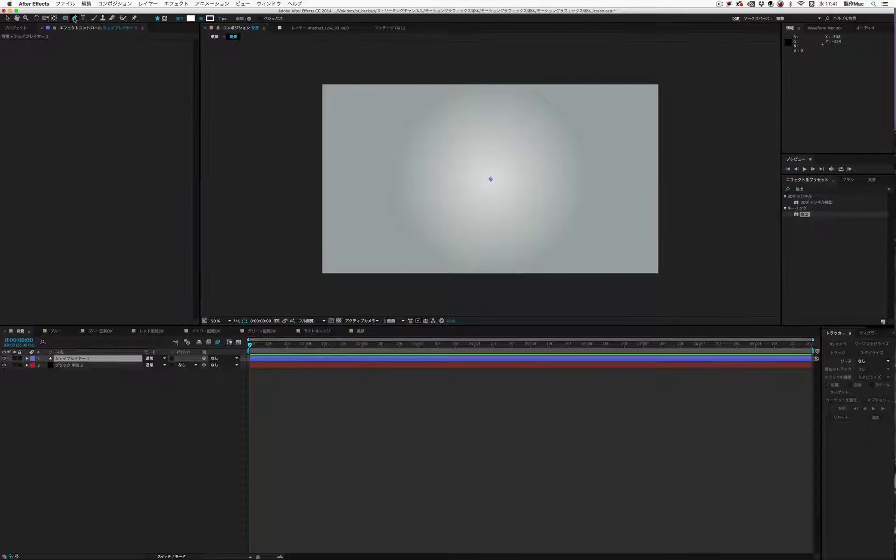
pyautogui.click(394, 79)
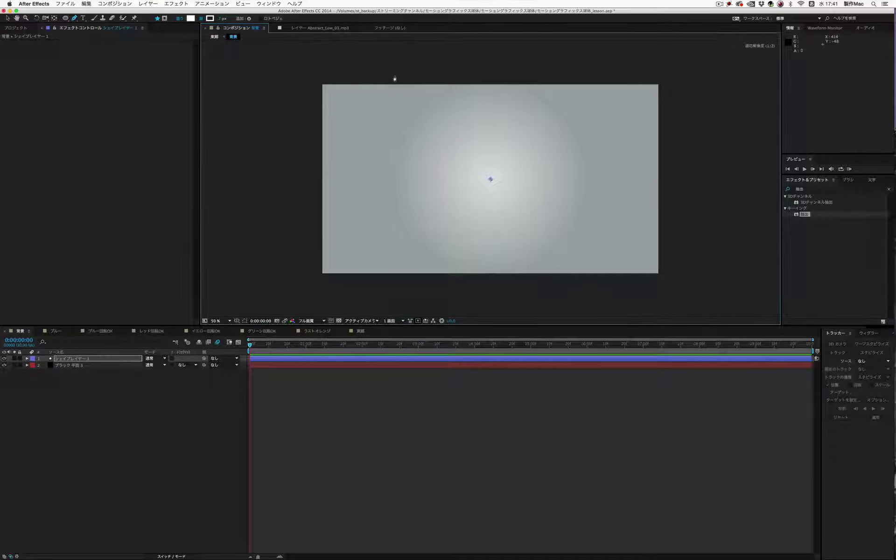
pyautogui.click(337, 287)
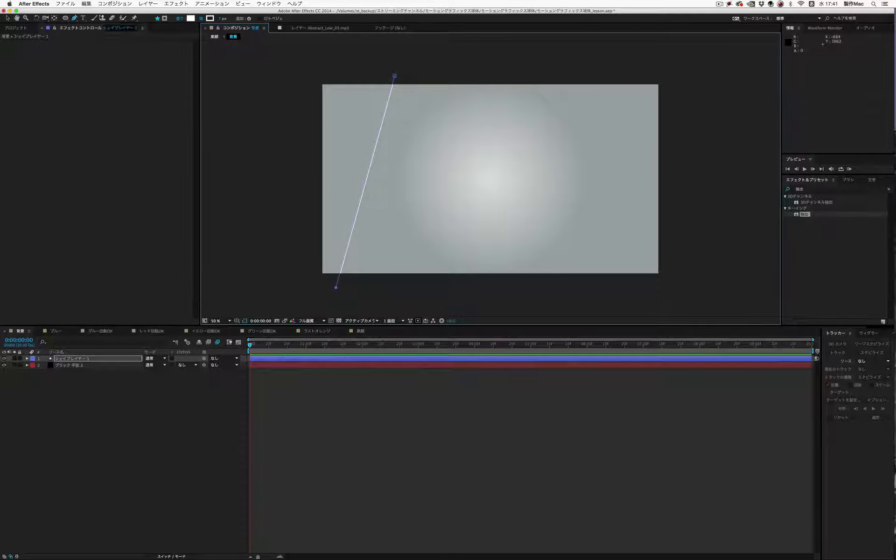
pyautogui.click(8, 19)
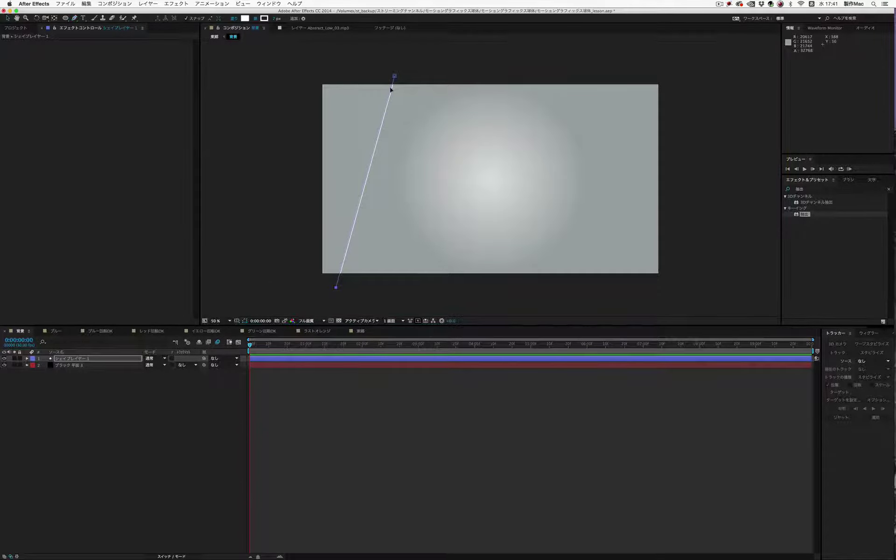
pyautogui.click(5, 365)
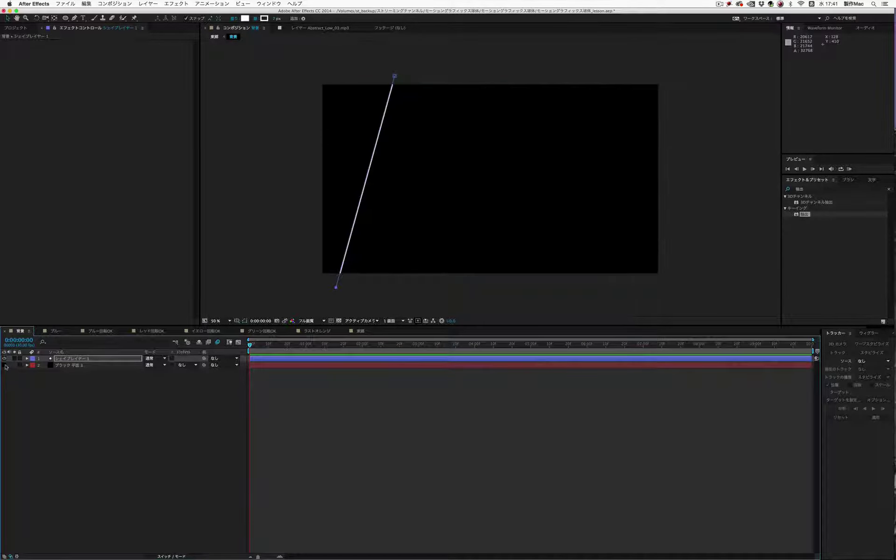
pyautogui.click(93, 359)
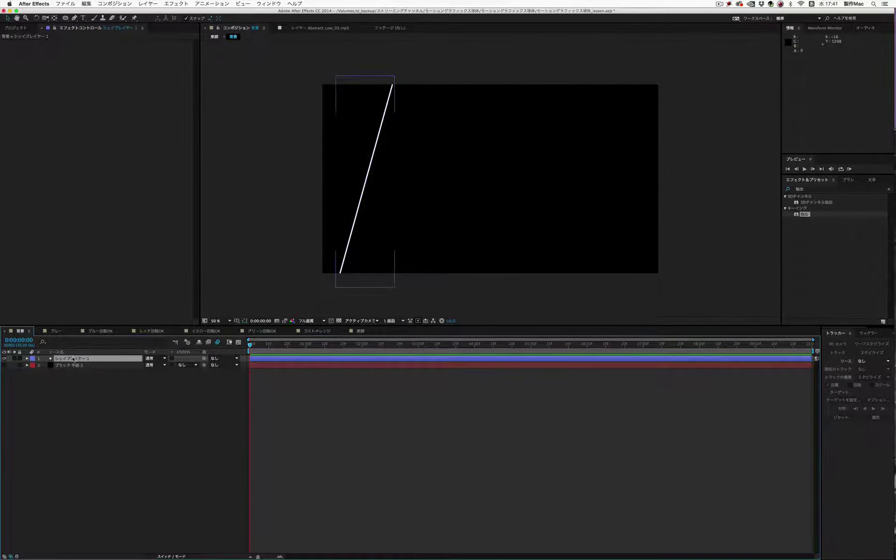
# Move the line toward the left edge and add a Repeater to the shape's contents
pyautogui.moveTo(365, 265); pyautogui.dragTo(347, 263)
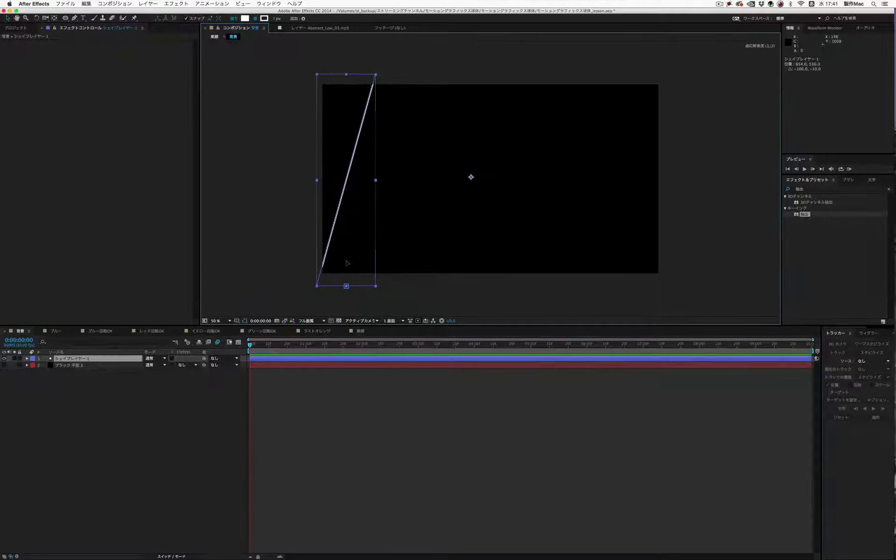
pyautogui.press('Return')
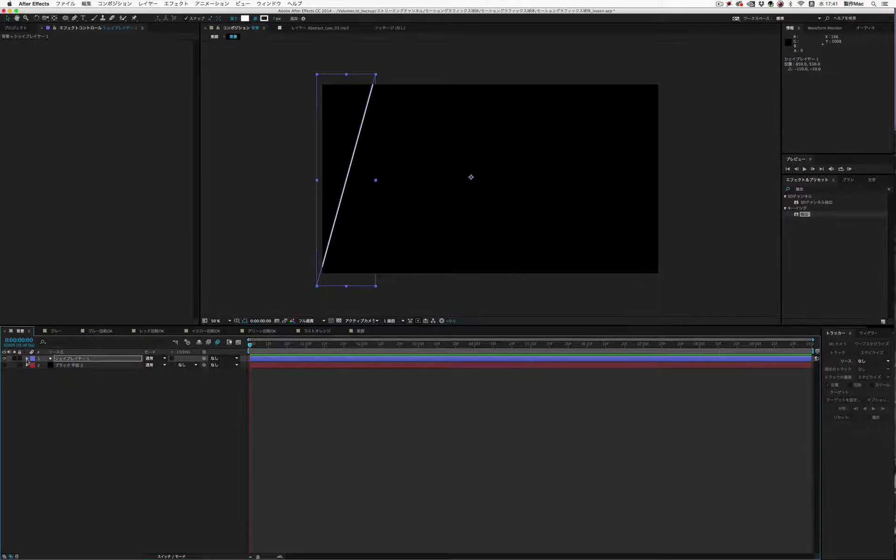
pyautogui.click(27, 358)
pyautogui.click(34, 366)
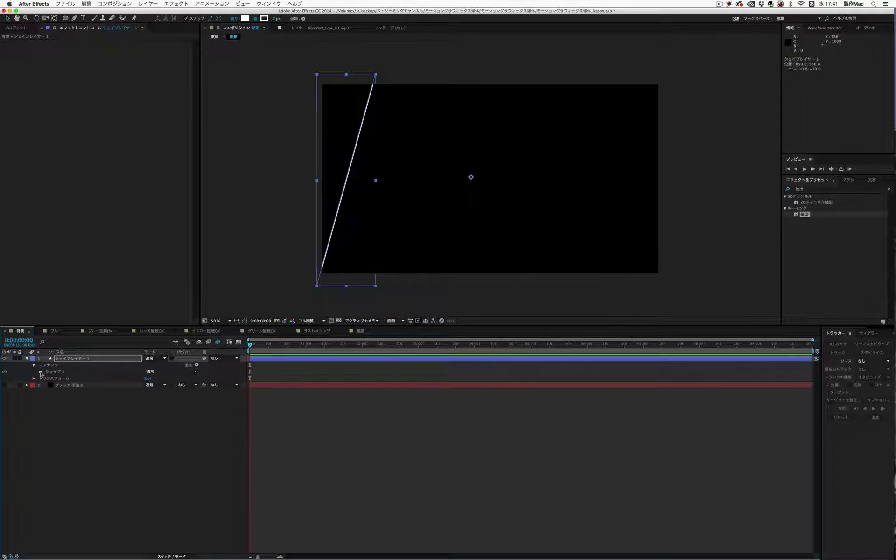
pyautogui.click(40, 372)
pyautogui.click(197, 365)
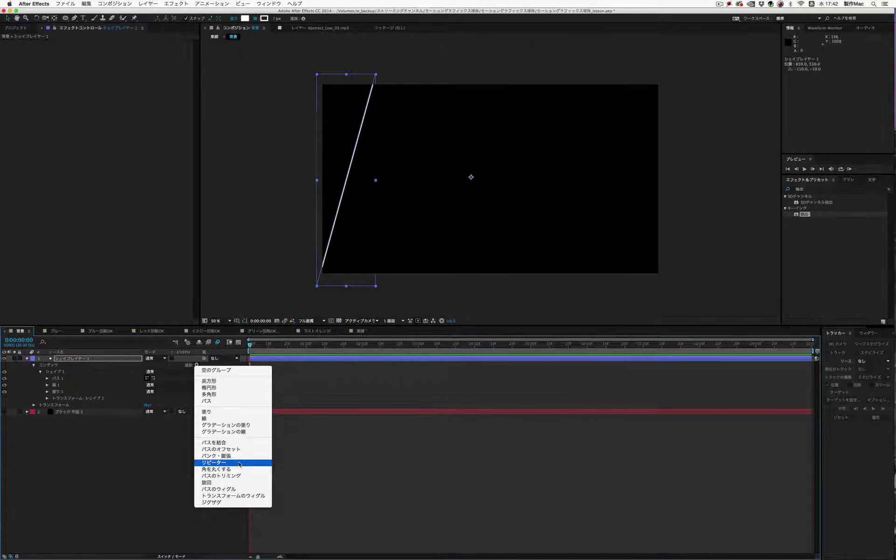
pyautogui.click(239, 462)
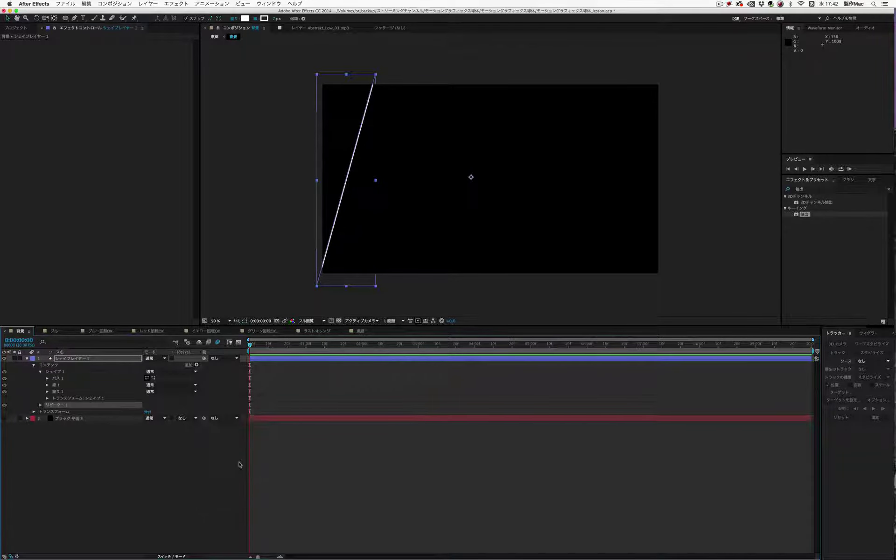
# Raise the Repeater's Copies until the diagonal stripes fill the composition
pyautogui.click(41, 405)
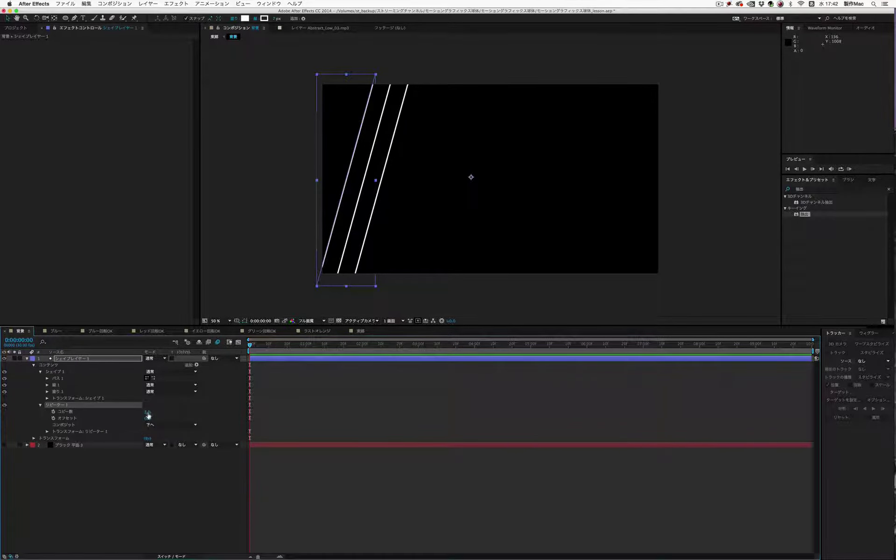
pyautogui.moveTo(148, 415); pyautogui.dragTo(155, 415)
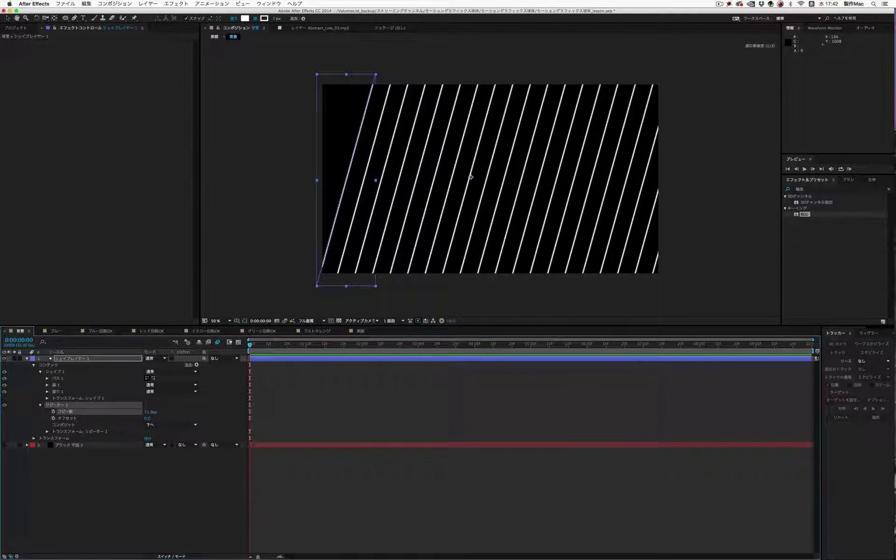
pyautogui.moveTo(150, 413); pyautogui.dragTo(155, 412)
# Lower the Repeater Transform Position offset to about 43 to pack the stripes closer
pyautogui.click(49, 433)
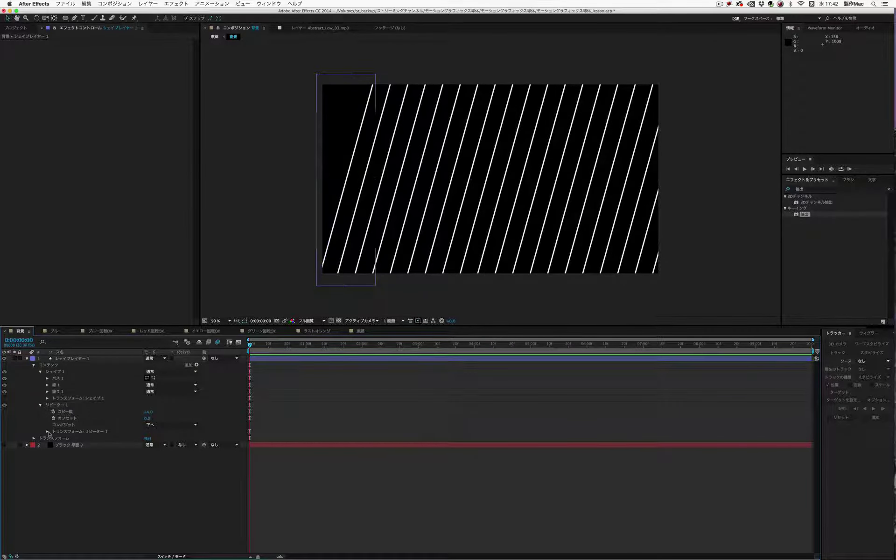
pyautogui.click(47, 432)
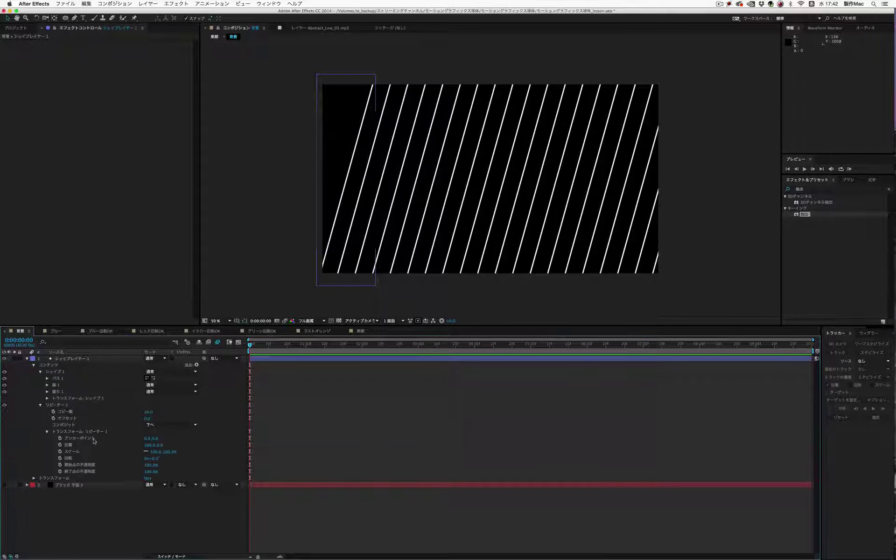
pyautogui.click(146, 452)
pyautogui.moveTo(152, 452); pyautogui.dragTo(152, 456)
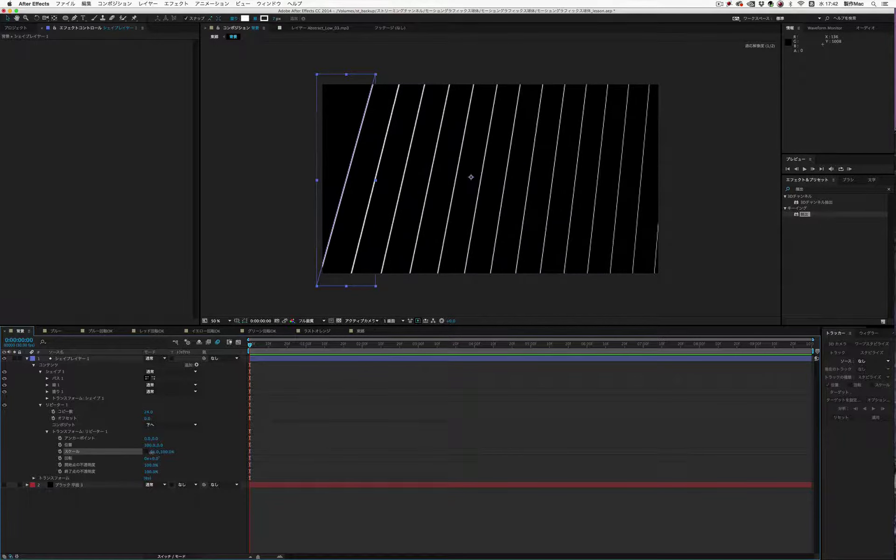
pyautogui.press('super+z')
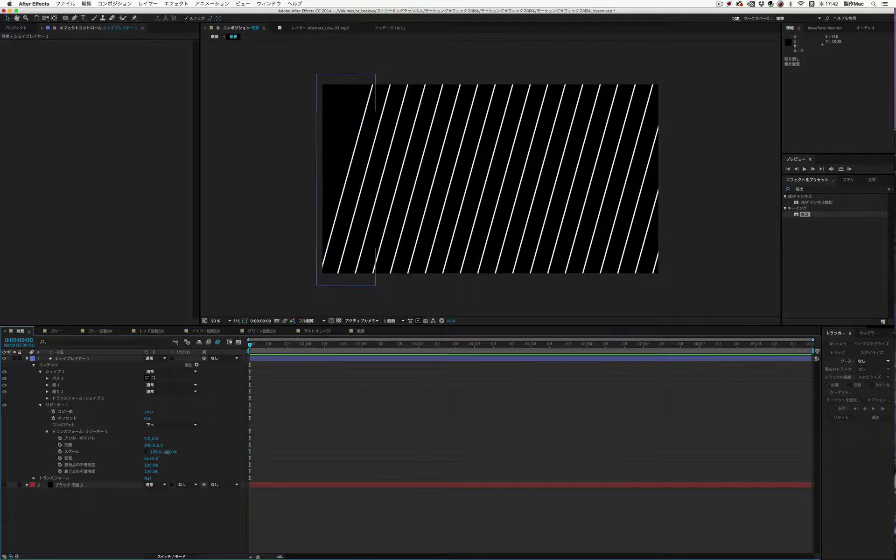
pyautogui.moveTo(166, 452); pyautogui.dragTo(164, 453)
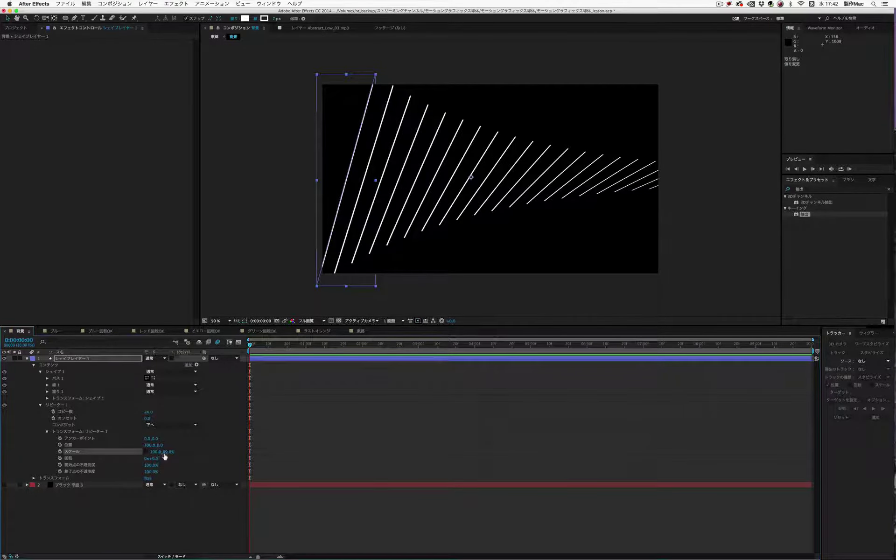
pyautogui.press('super+z')
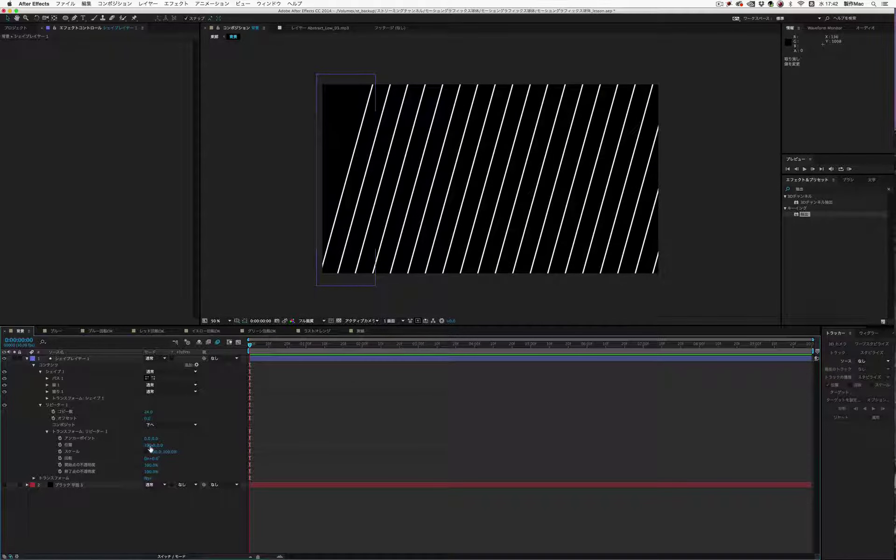
pyautogui.moveTo(147, 445); pyautogui.dragTo(128, 447)
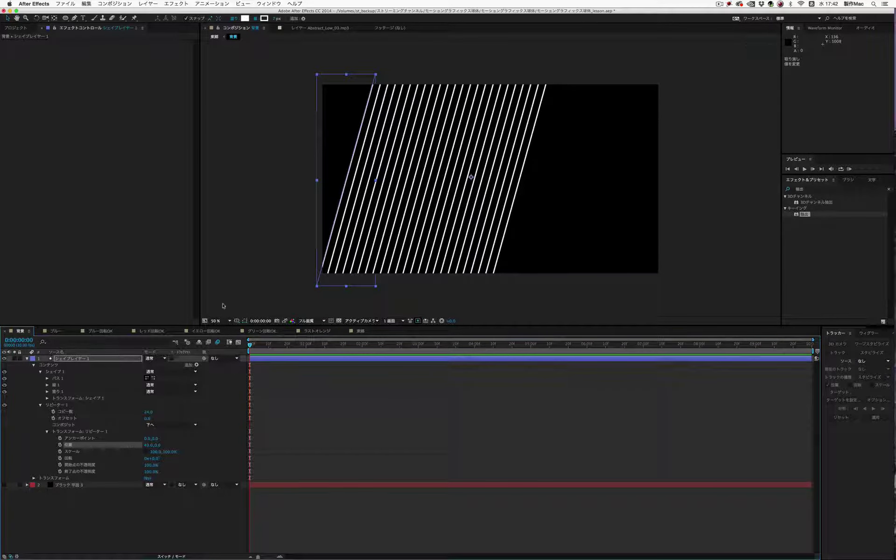
# Shift the stripes left, add more copies, tighten spacing, and show the grey gradient background
pyautogui.moveTo(337, 152); pyautogui.dragTo(287, 152)
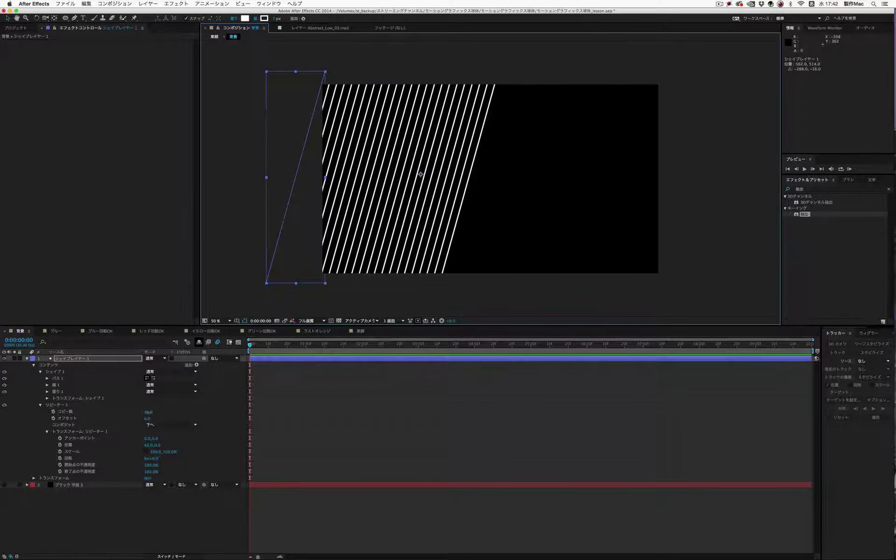
pyautogui.moveTo(148, 412); pyautogui.dragTo(229, 369)
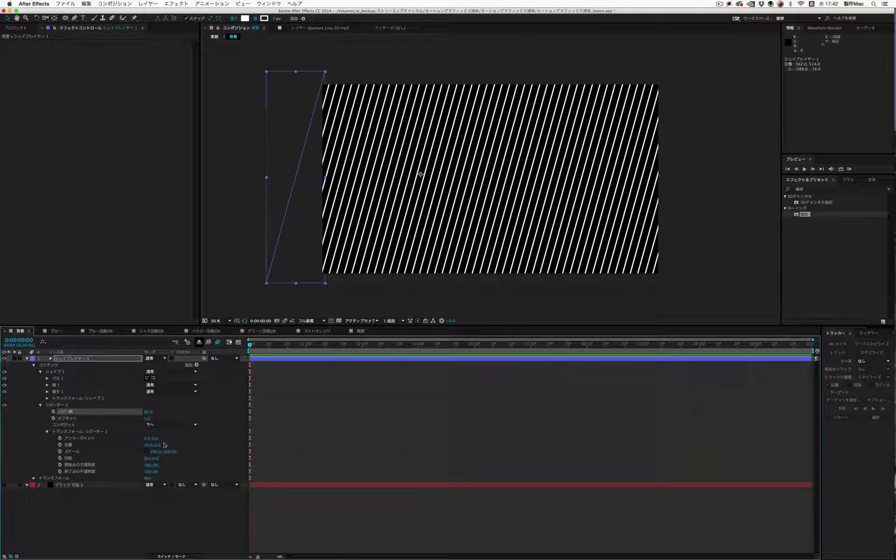
pyautogui.moveTo(147, 445)
pyautogui.mouseDown()
pyautogui.moveTo(160, 413)
pyautogui.moveTo(172, 412)
pyautogui.mouseUp()
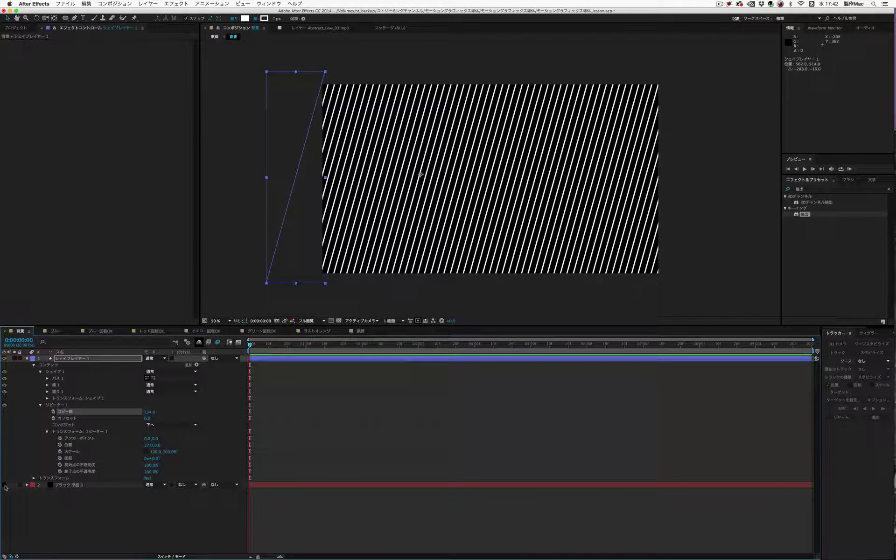
pyautogui.click(5, 485)
pyautogui.click(355, 384)
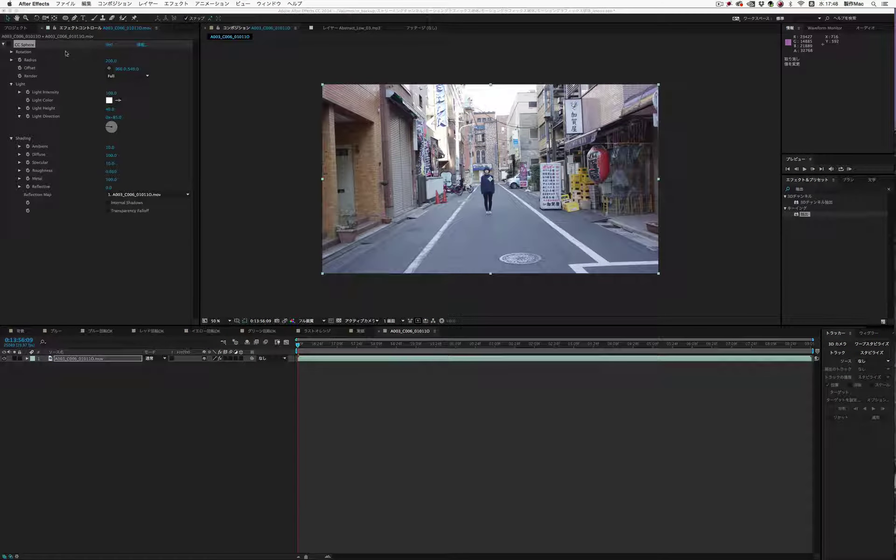
# Enable CC Sphere: Radius 300, Light Intensity 117, Ambient 52, Reflective 95, stronger Specular
pyautogui.click(9, 45)
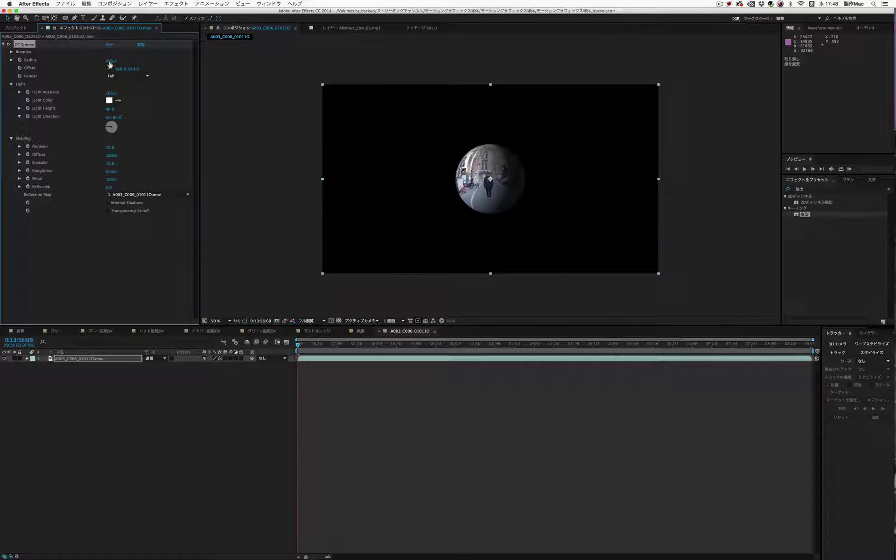
pyautogui.moveTo(111, 64)
pyautogui.mouseDown()
pyautogui.moveTo(158, 64)
pyautogui.moveTo(176, 92)
pyautogui.mouseUp()
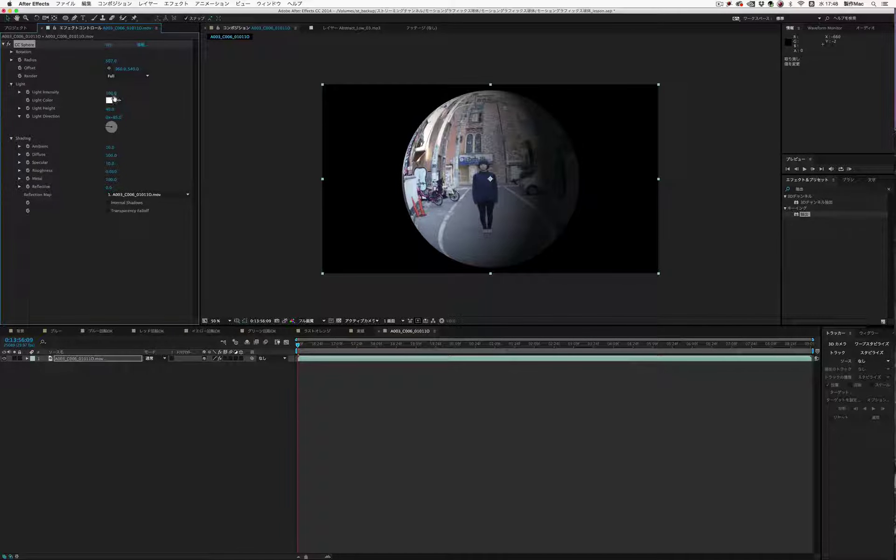
pyautogui.moveTo(112, 93); pyautogui.dragTo(121, 93)
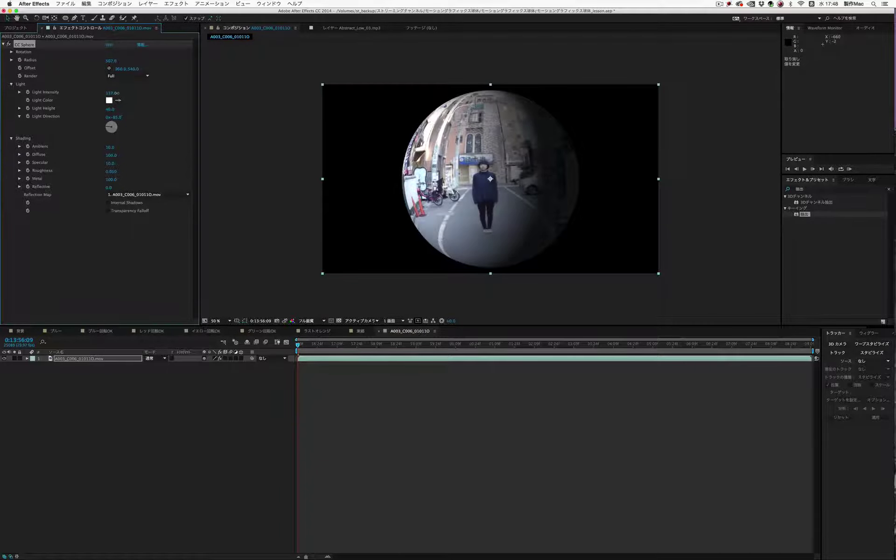
pyautogui.moveTo(114, 147); pyautogui.dragTo(124, 186)
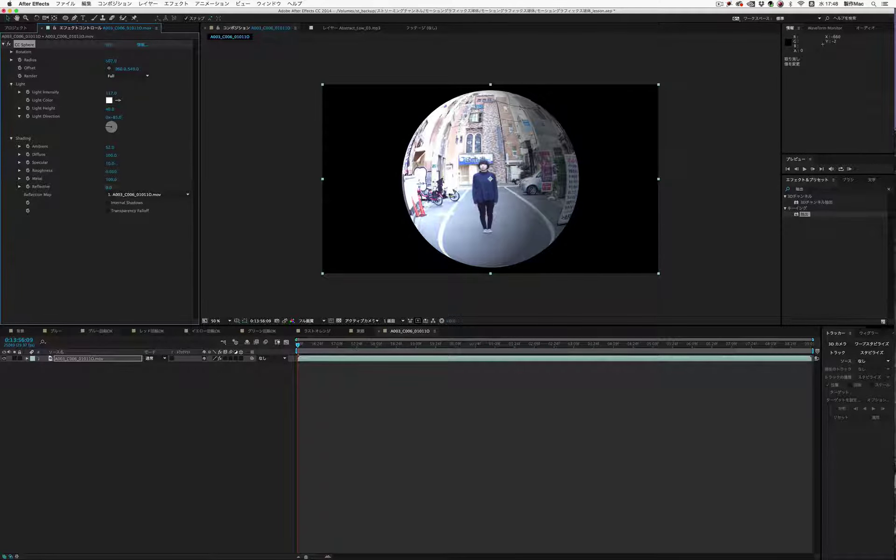
pyautogui.moveTo(109, 187); pyautogui.dragTo(112, 183)
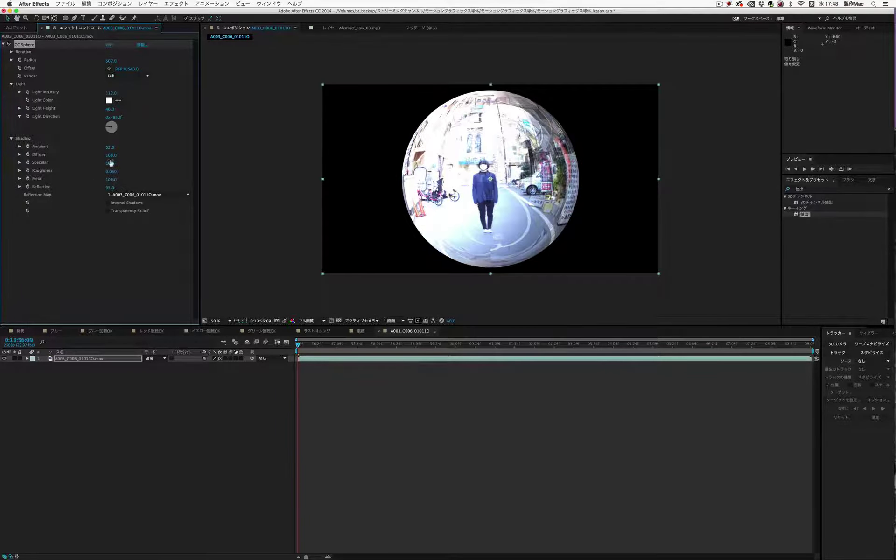
pyautogui.moveTo(110, 155)
pyautogui.mouseDown()
pyautogui.moveTo(84, 157)
pyautogui.moveTo(109, 157)
pyautogui.mouseUp()
# Set the CC Sphere Reflection Map to none and switch to the ブルー composition
pyautogui.click(137, 196)
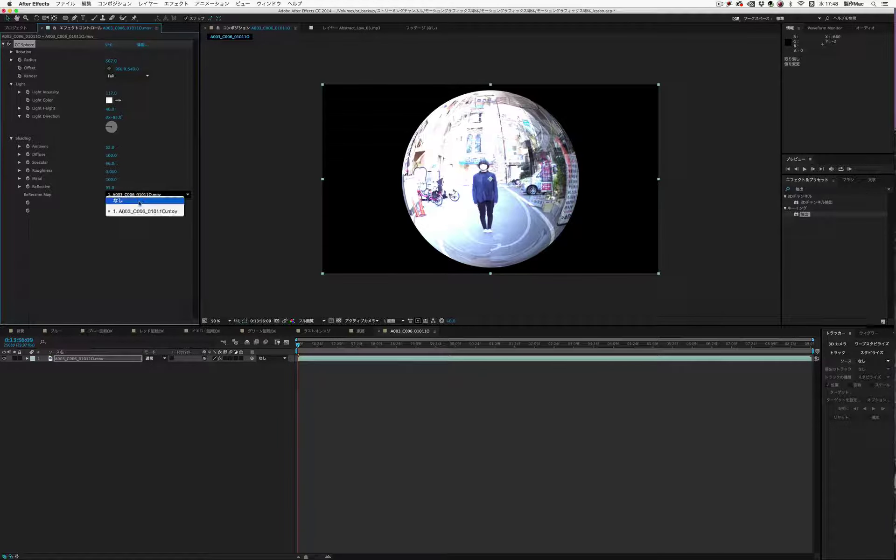
pyautogui.click(137, 195)
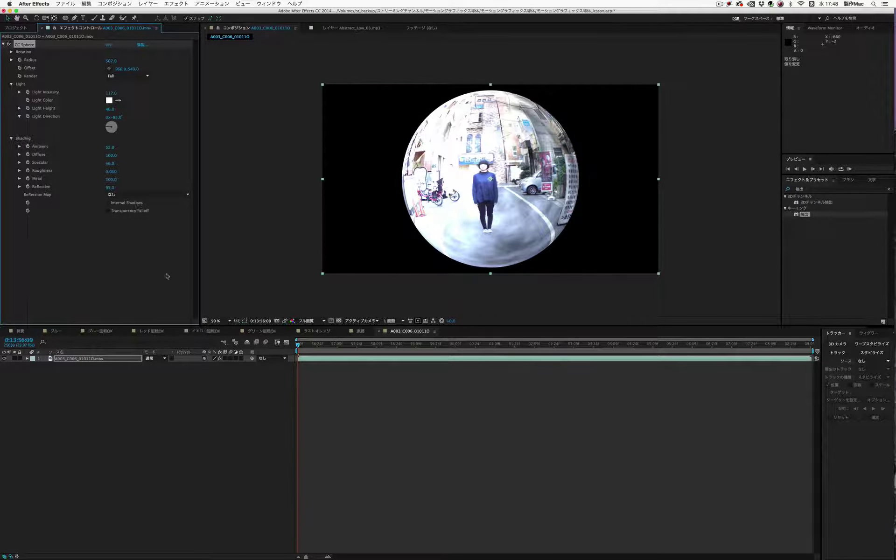
pyautogui.click(52, 332)
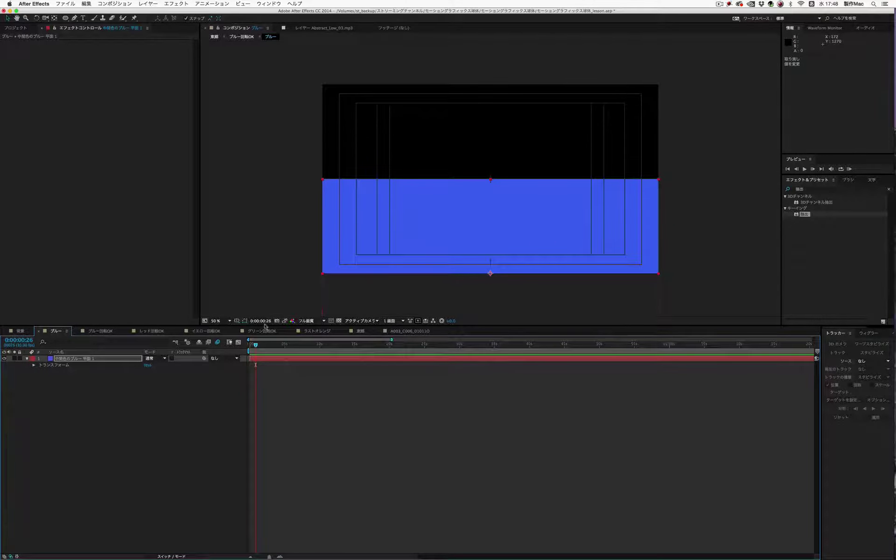
# Show transparency as a checkerboard grid and switch to the ブルー回転OK composition
pyautogui.click(339, 321)
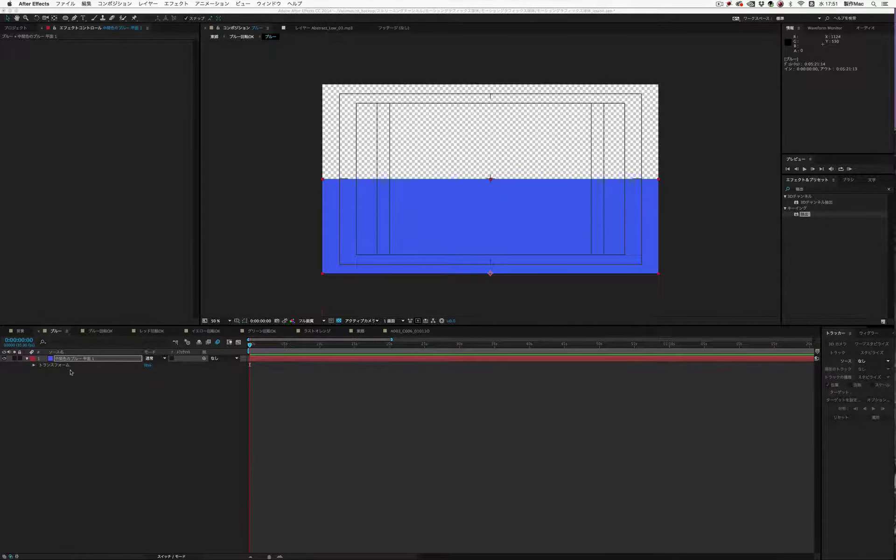
pyautogui.click(100, 331)
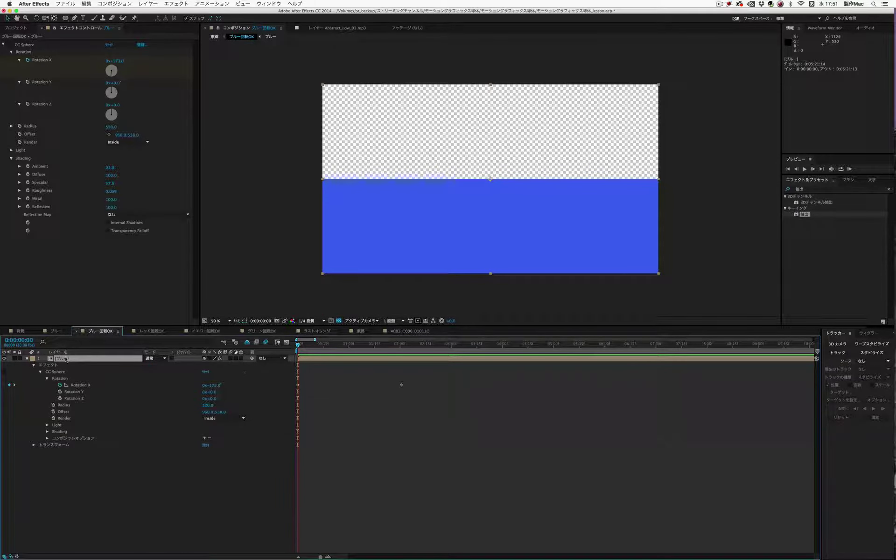
# Enable CC Sphere on the blue layer and scrub forward to watch the half-dome rotate
pyautogui.click(9, 45)
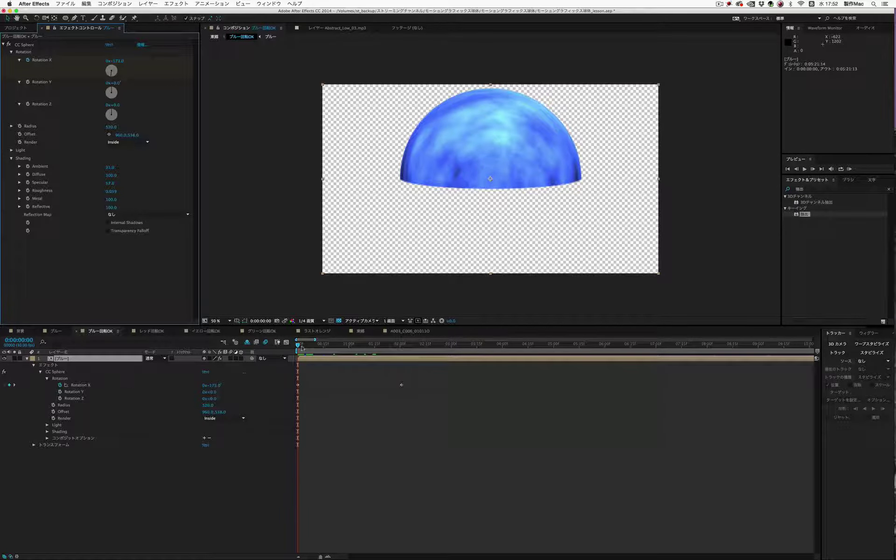
pyautogui.moveTo(301, 347)
pyautogui.mouseDown()
pyautogui.moveTo(400, 345)
pyautogui.moveTo(247, 345)
pyautogui.mouseUp()
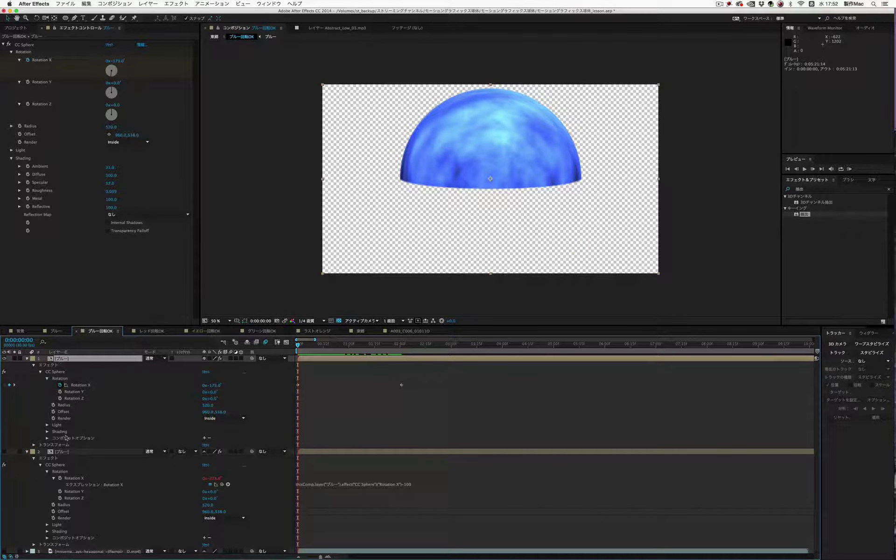
# Show layer 2, matte it with ブルー's alpha, and link its Rotation X to layer 1's minus 100
pyautogui.click(65, 453)
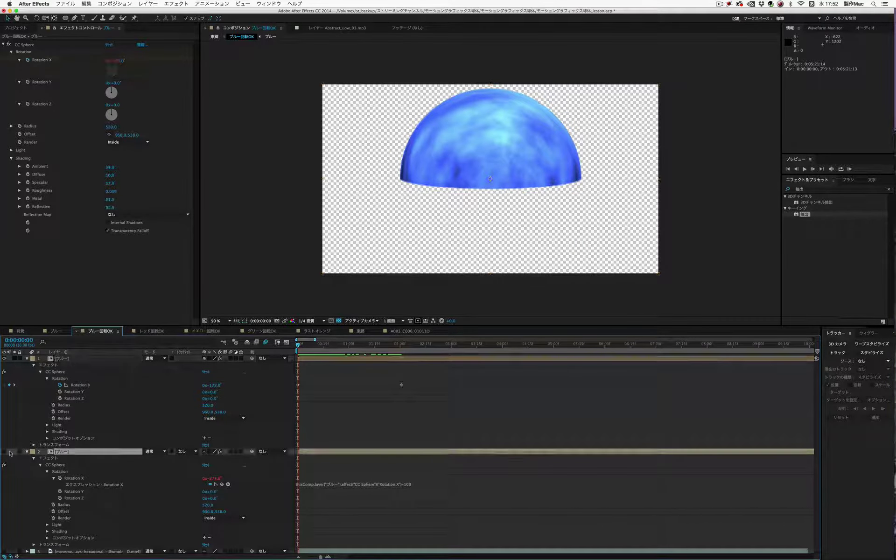
pyautogui.click(5, 452)
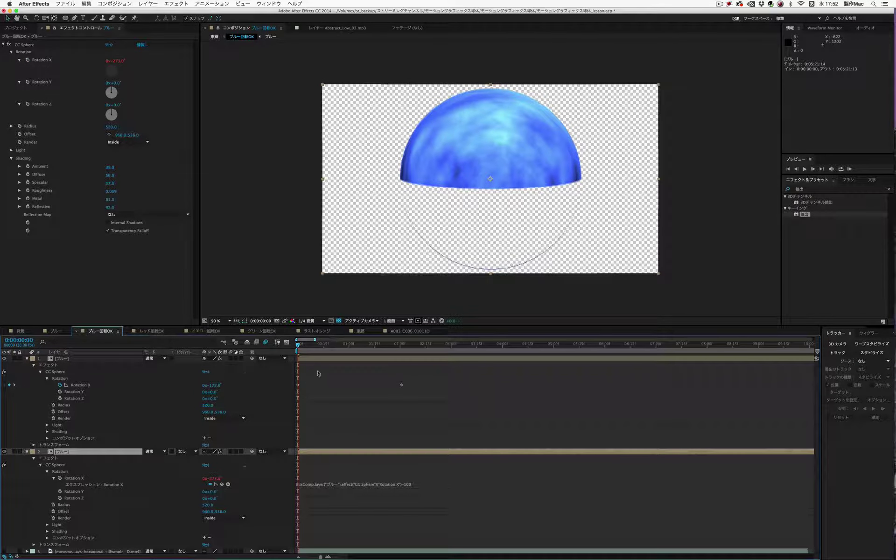
pyautogui.click(182, 452)
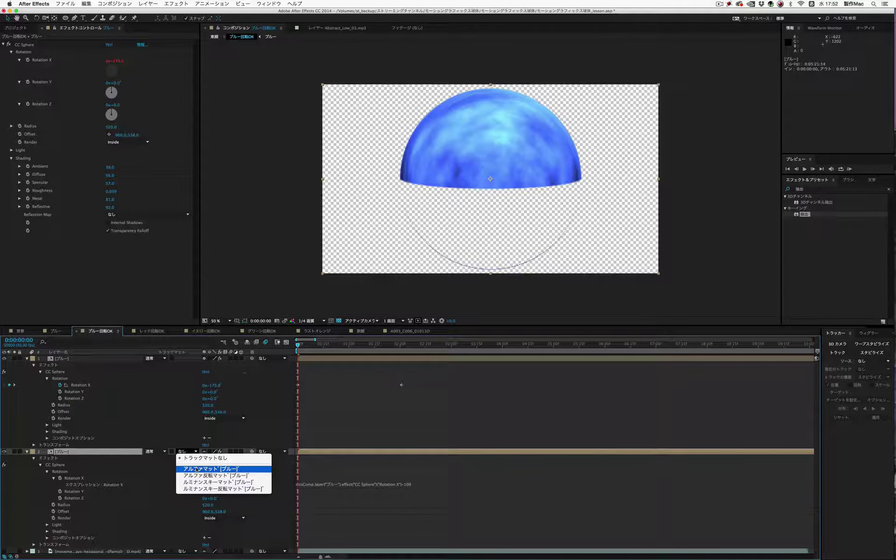
pyautogui.click(196, 469)
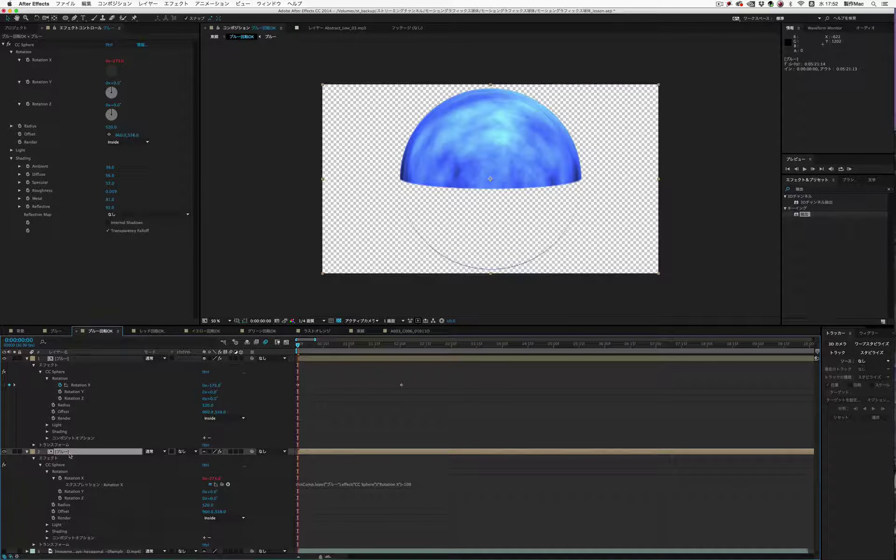
pyautogui.click(80, 486)
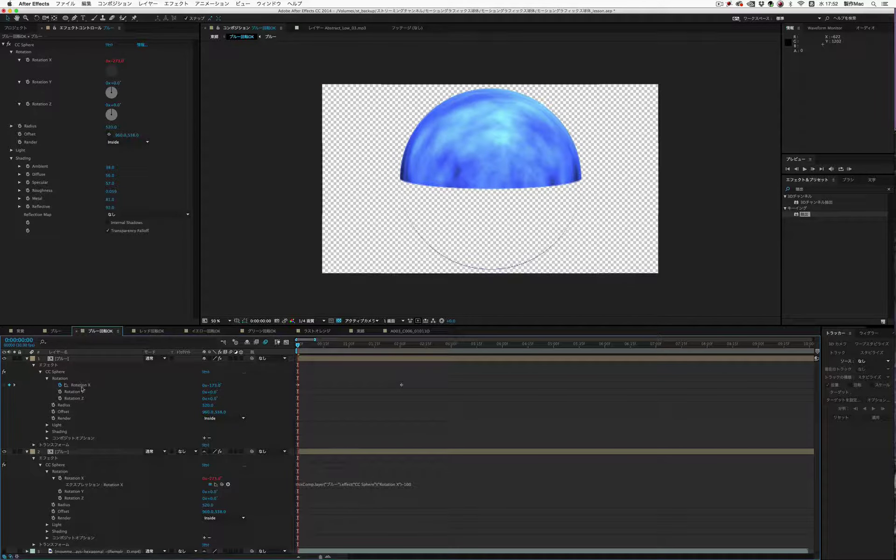
pyautogui.moveTo(222, 484); pyautogui.dragTo(99, 386)
# Preview each sphere layer's rotation on its own by toggling visibility, playing and scrubbing
pyautogui.moveTo(302, 346); pyautogui.dragTo(377, 346)
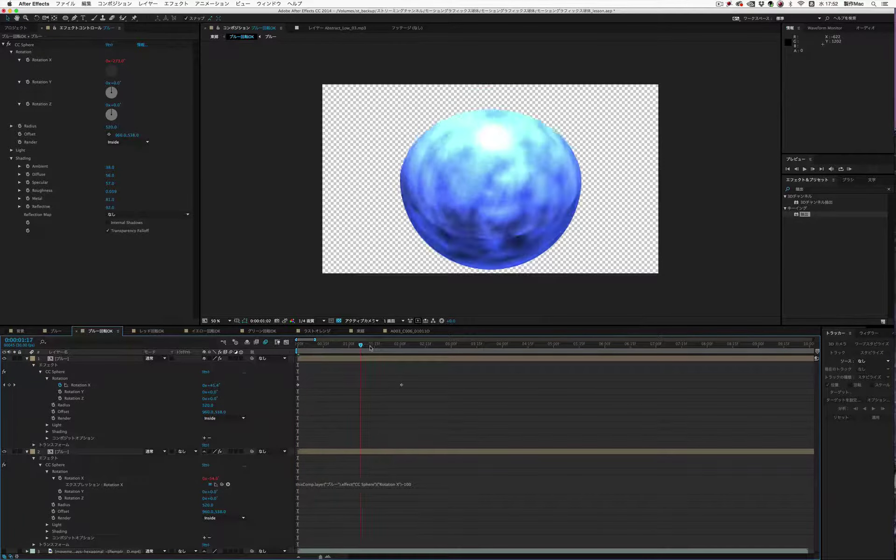
pyautogui.click(4, 451)
pyautogui.press('space')
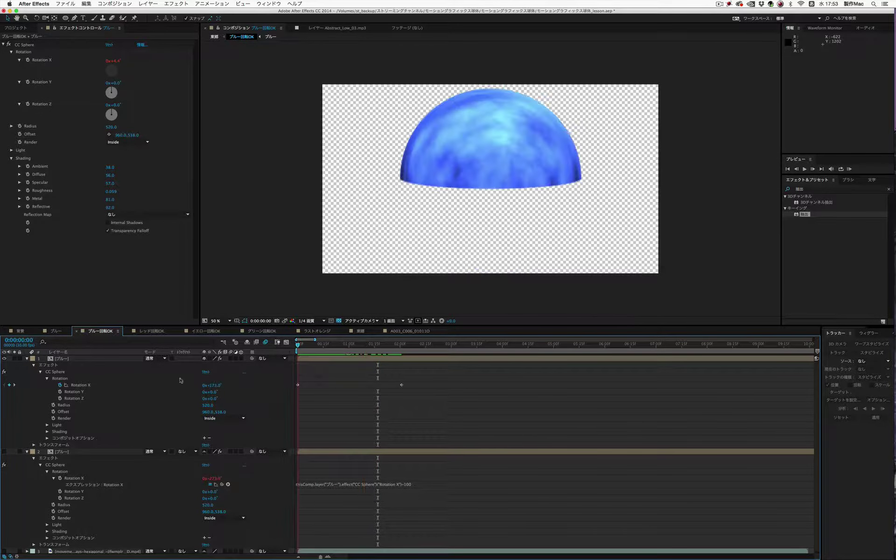
pyautogui.click(4, 359)
pyautogui.click(5, 451)
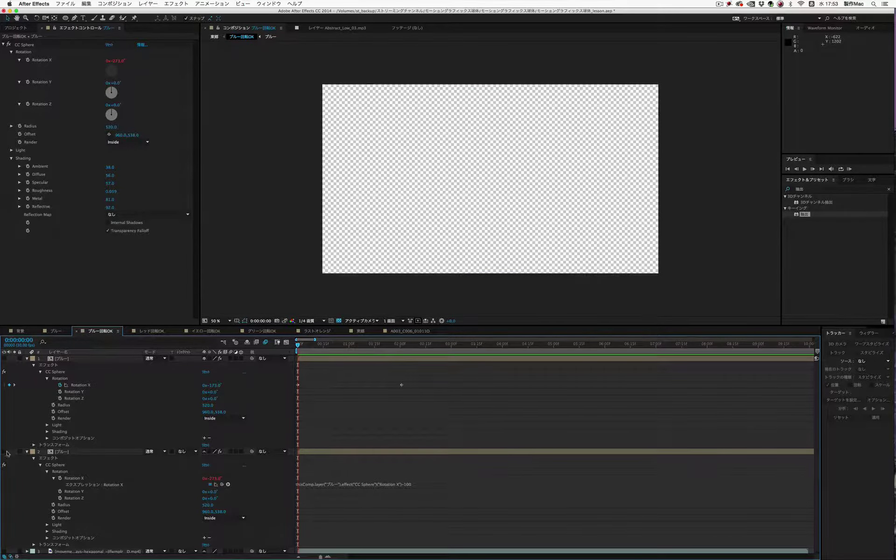
pyautogui.moveTo(303, 348); pyautogui.dragTo(353, 348)
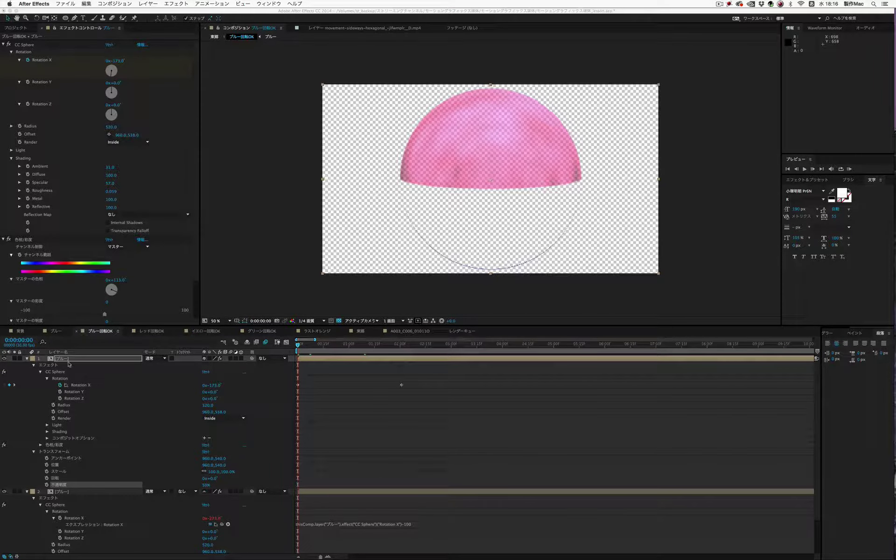
pyautogui.click(310, 348)
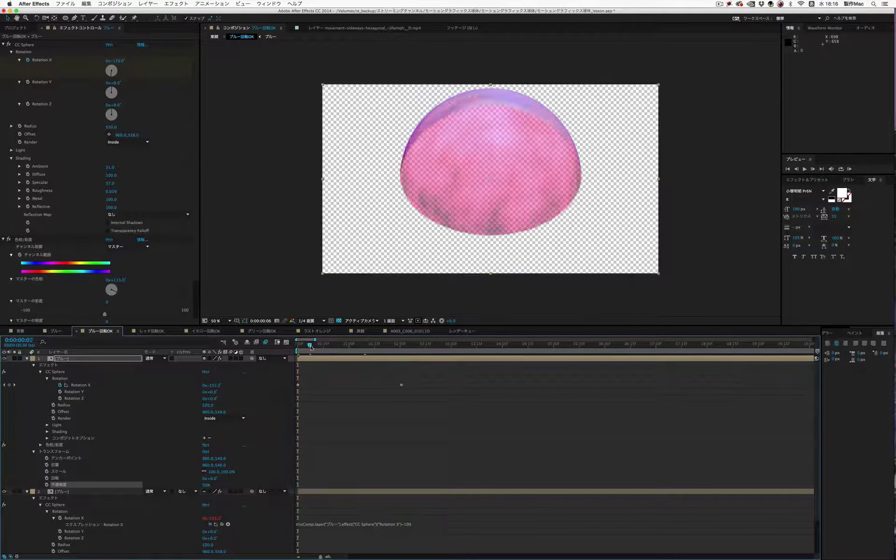
pyautogui.moveTo(311, 348)
pyautogui.mouseDown()
pyautogui.moveTo(338, 348)
pyautogui.moveTo(299, 348)
pyautogui.mouseUp()
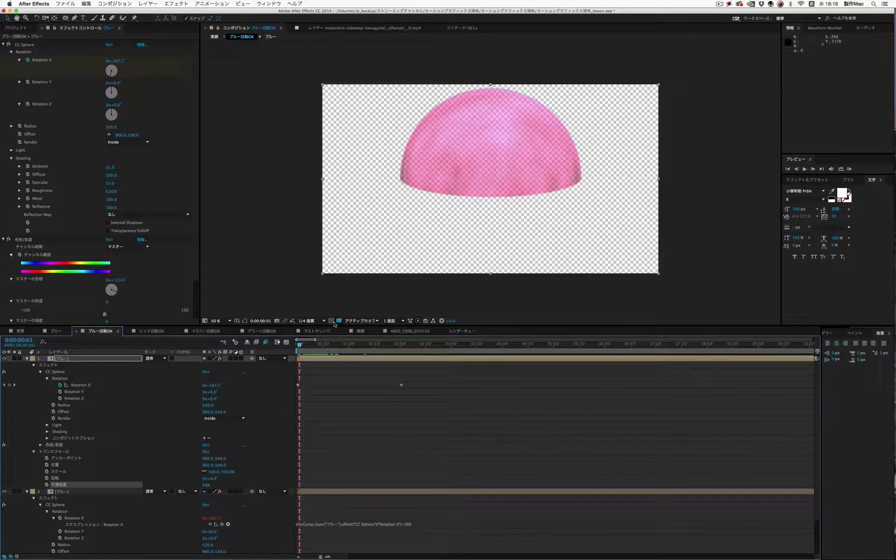
pyautogui.moveTo(302, 348); pyautogui.dragTo(320, 348)
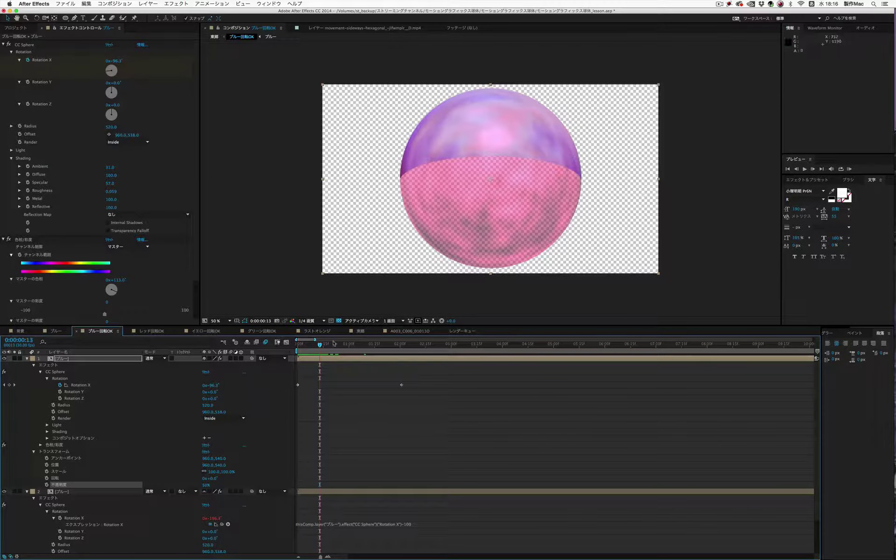
pyautogui.moveTo(322, 347)
pyautogui.mouseDown()
pyautogui.moveTo(356, 347)
pyautogui.moveTo(335, 348)
pyautogui.mouseUp()
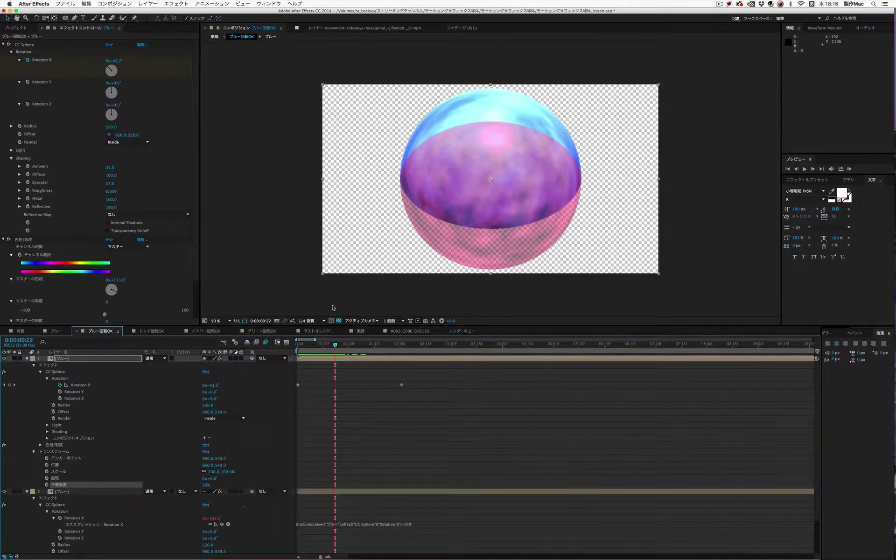
# Alpha-matte layer 2 to the top layer, set its Opacity to 100%, and disable Hue/Saturation
pyautogui.click(186, 491)
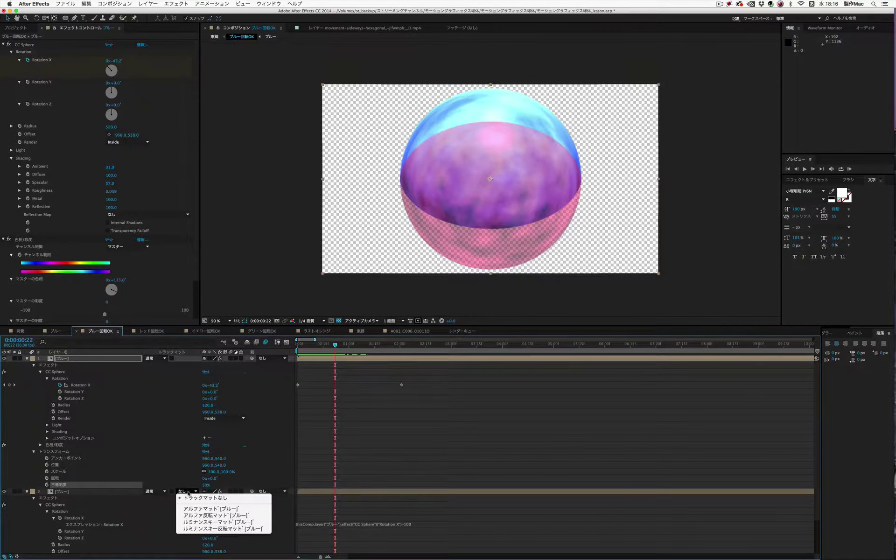
pyautogui.click(200, 509)
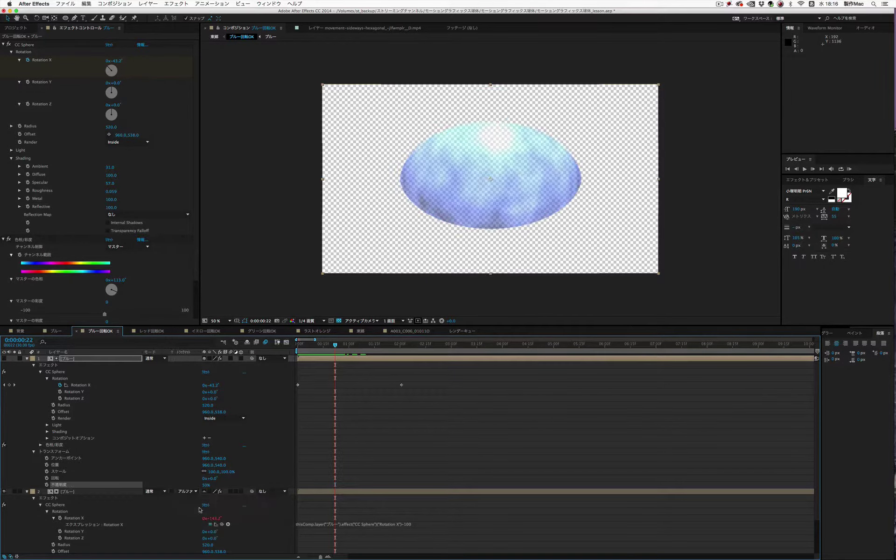
pyautogui.moveTo(205, 485); pyautogui.dragTo(255, 485)
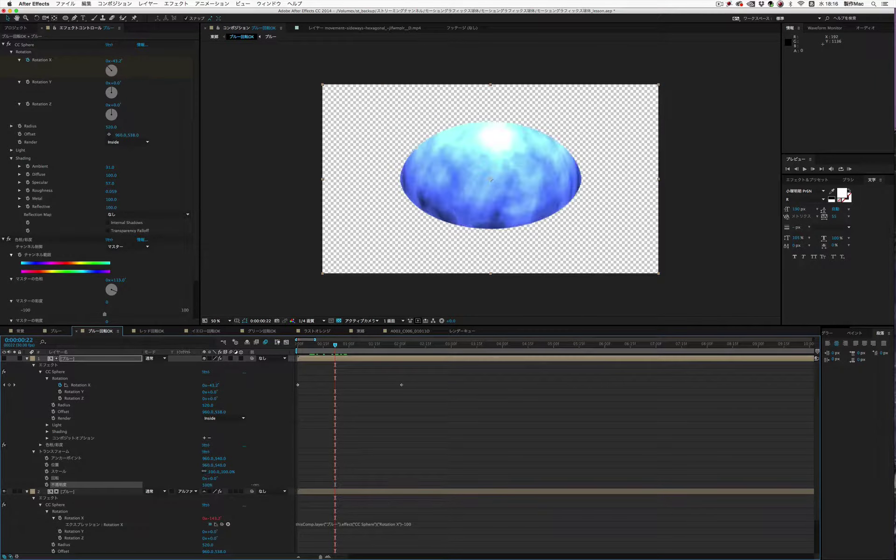
pyautogui.click(8, 240)
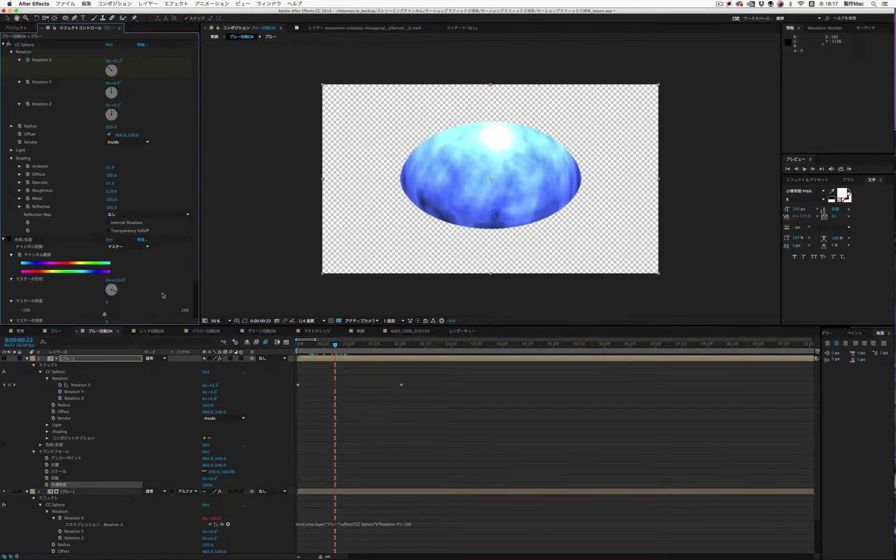
pyautogui.moveTo(324, 346); pyautogui.dragTo(334, 349)
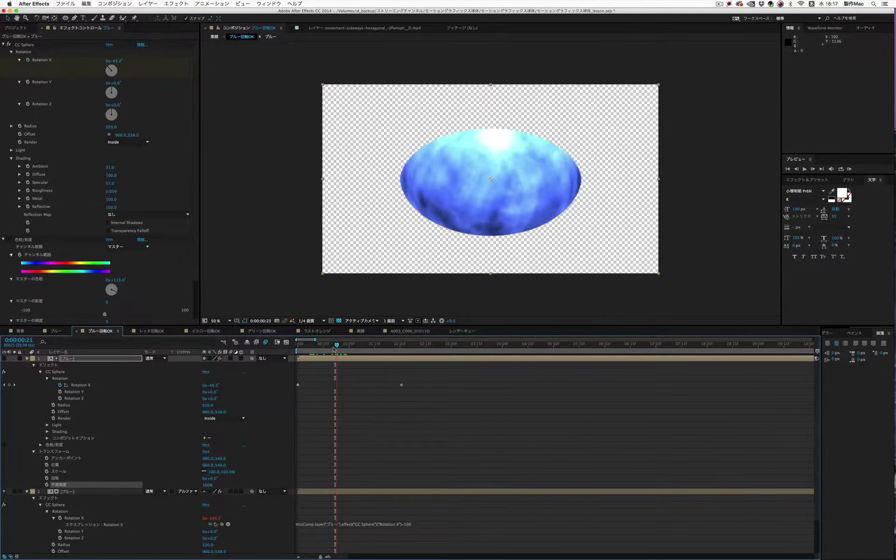
pyautogui.click(67, 491)
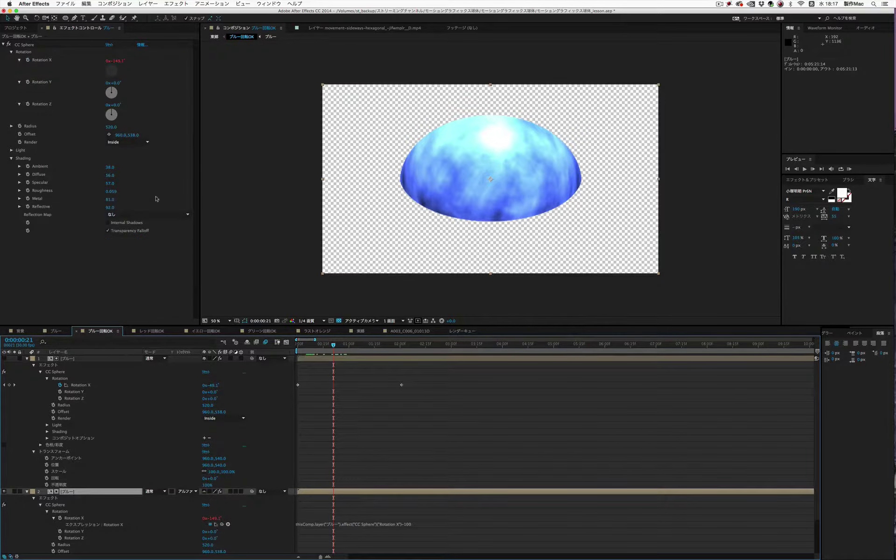
# Preview the hexagon-pattern footage layer on its own, then return to the blue rotation comp
pyautogui.scroll(-3, 114, 525)
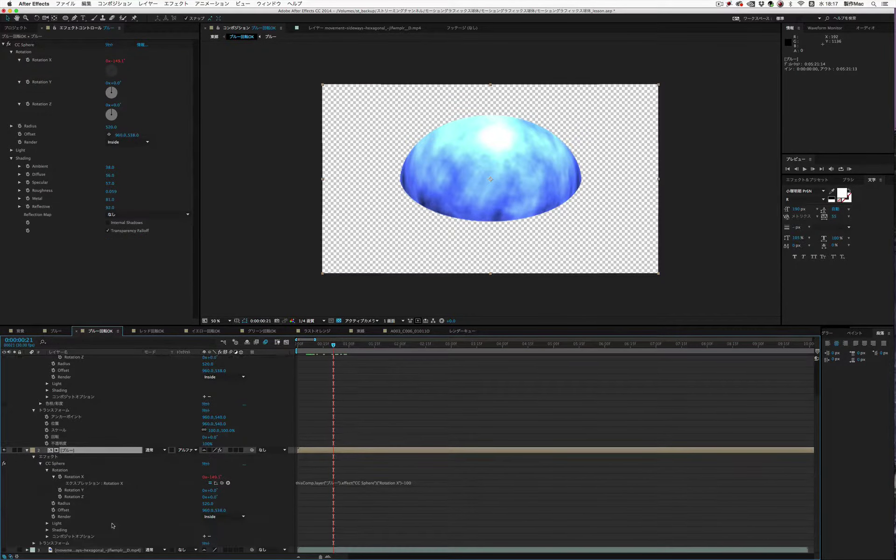
pyautogui.doubleClick(97, 550)
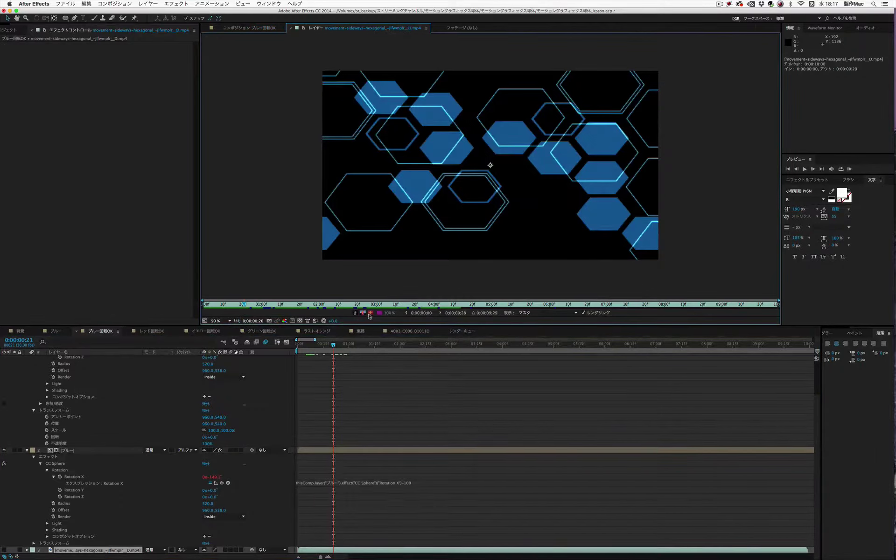
pyautogui.moveTo(364, 305); pyautogui.dragTo(499, 305)
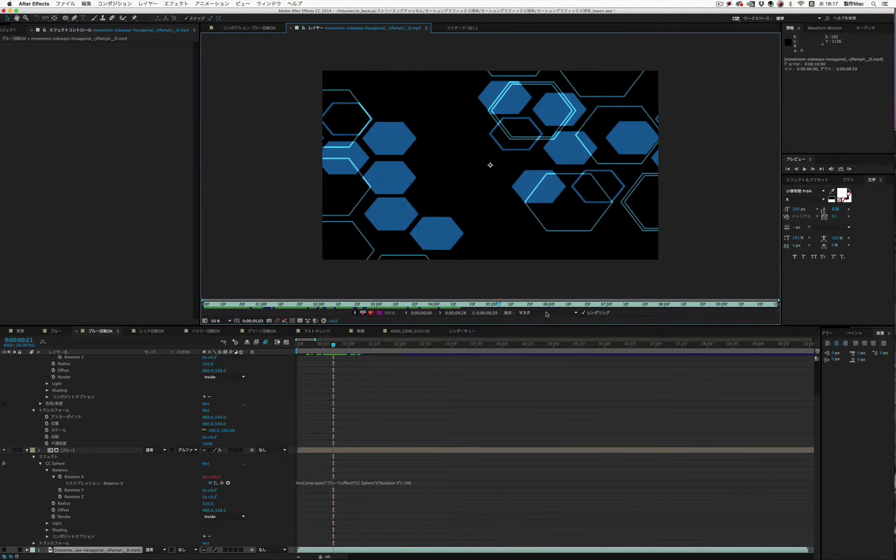
pyautogui.click(274, 389)
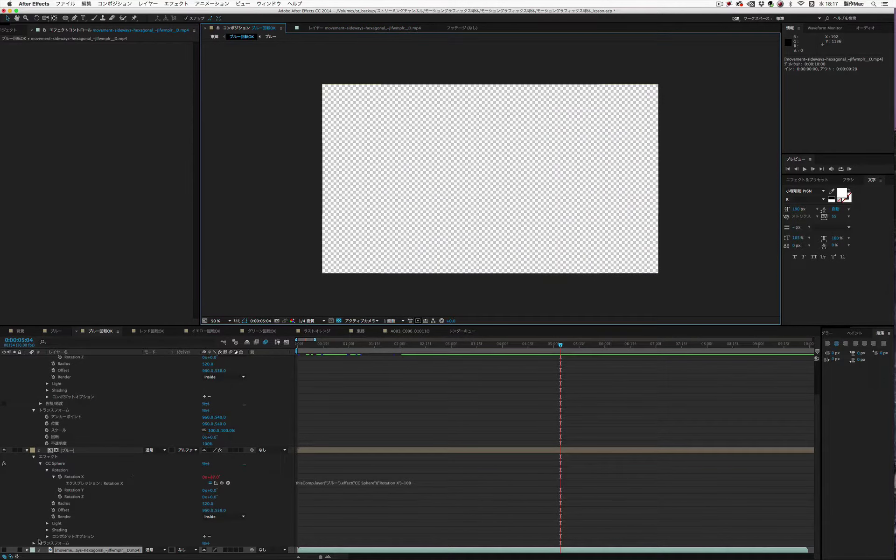
# Set layer 2's CC Sphere Reflection Map to the hexagon footage layer and scrub to check it
pyautogui.click(68, 452)
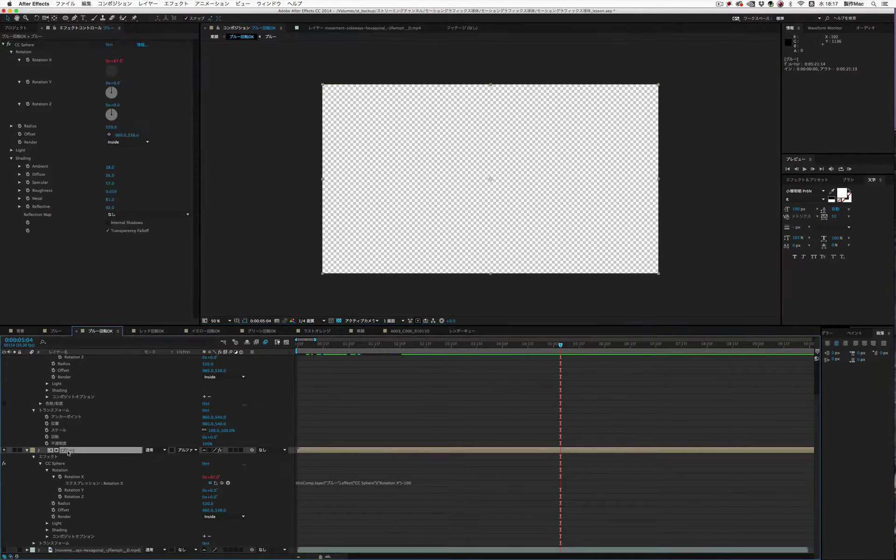
pyautogui.click(144, 214)
pyautogui.click(148, 246)
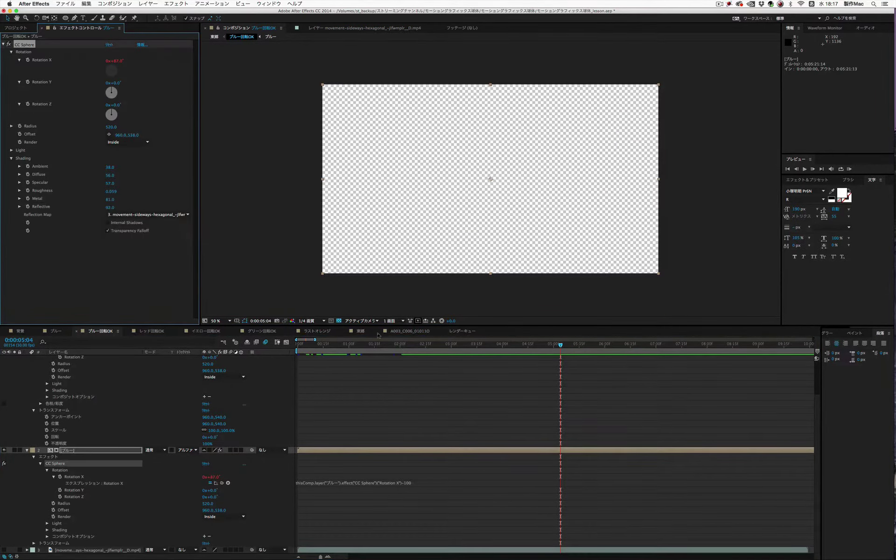
pyautogui.moveTo(322, 346)
pyautogui.mouseDown()
pyautogui.moveTo(358, 348)
pyautogui.moveTo(343, 348)
pyautogui.mouseUp()
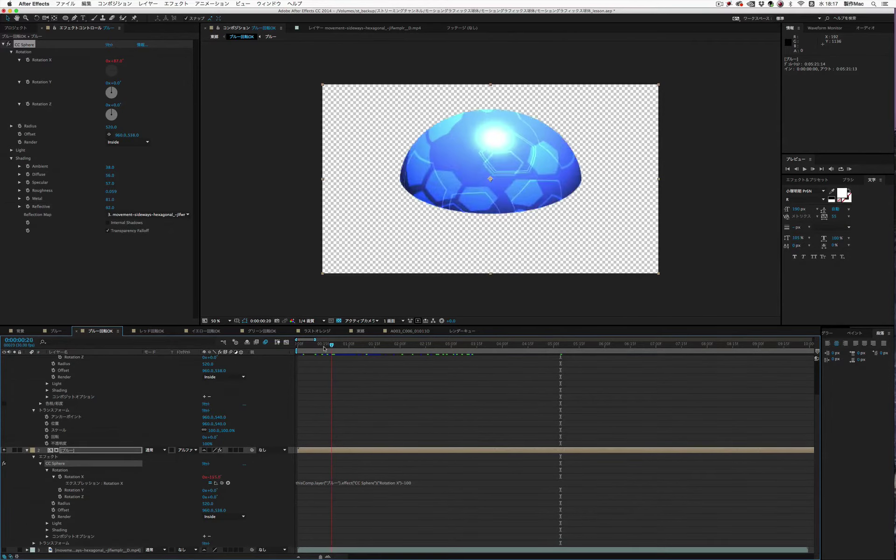